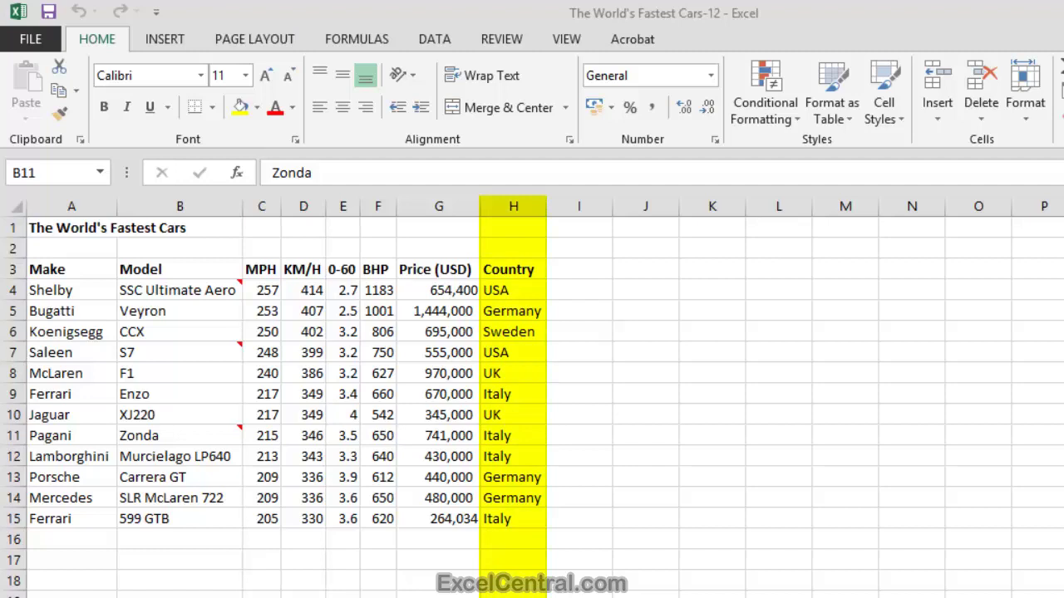
Insert a new column before the Country column and enter the heading Price (GBP) in H3.
{"action": "left_click", "coordinate": [512, 204]}
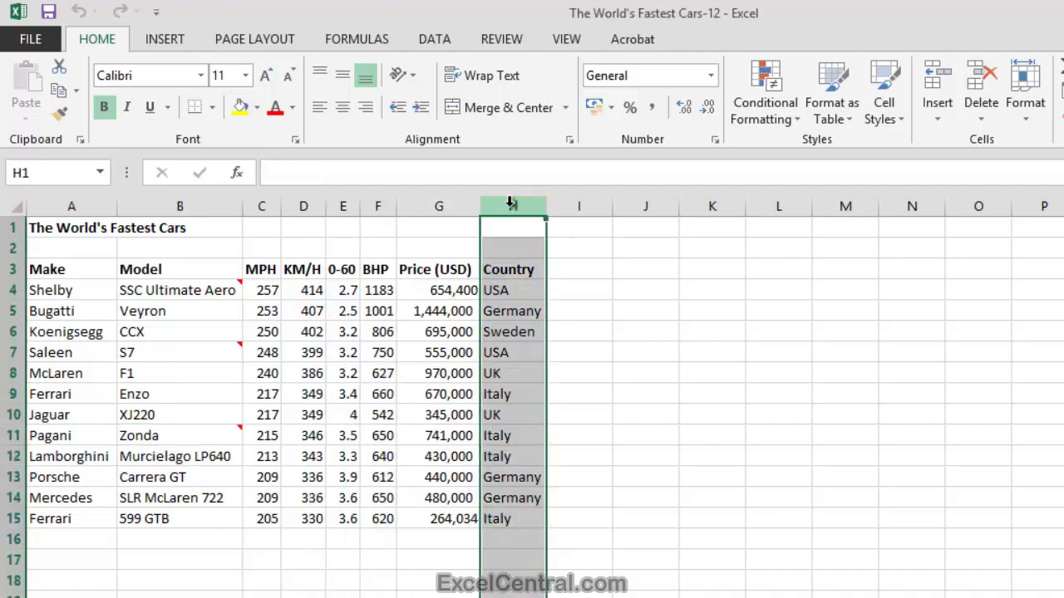
{"action": "right_click", "coordinate": [512, 206]}
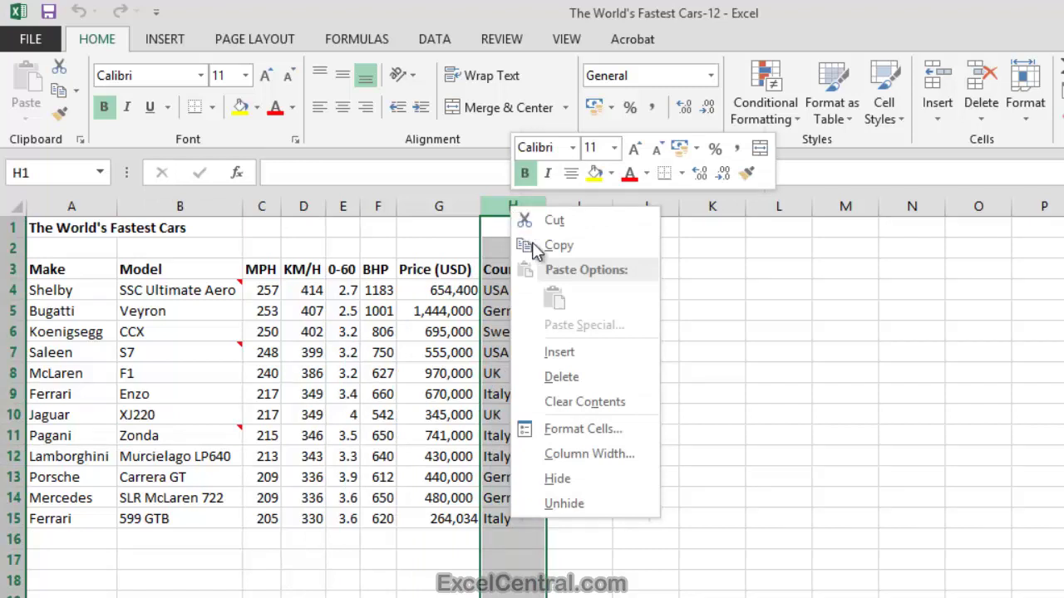
{"action": "left_click", "coordinate": [578, 351]}
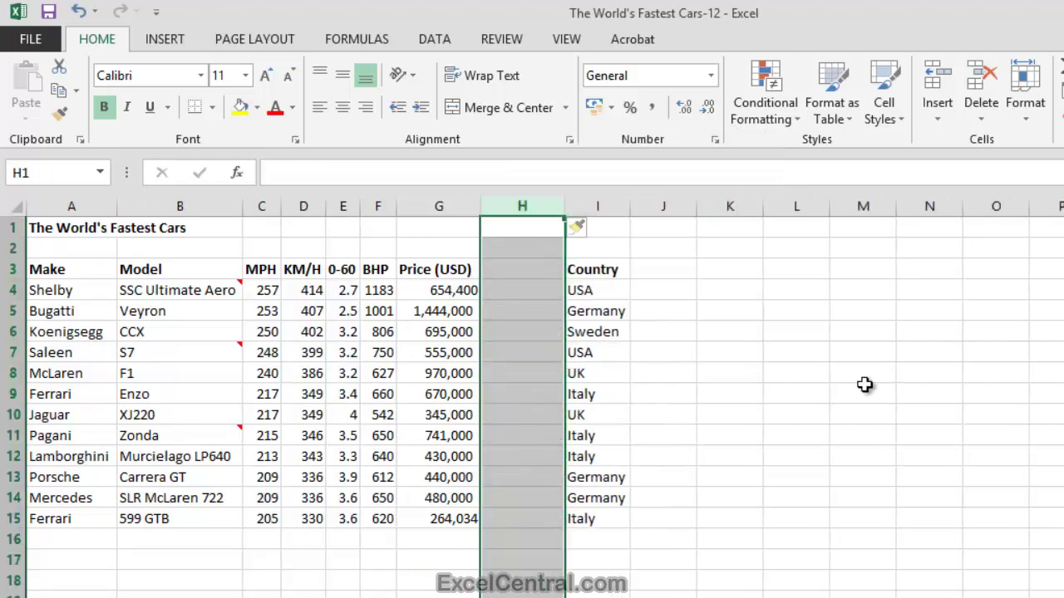
{"action": "left_click", "coordinate": [514, 270]}
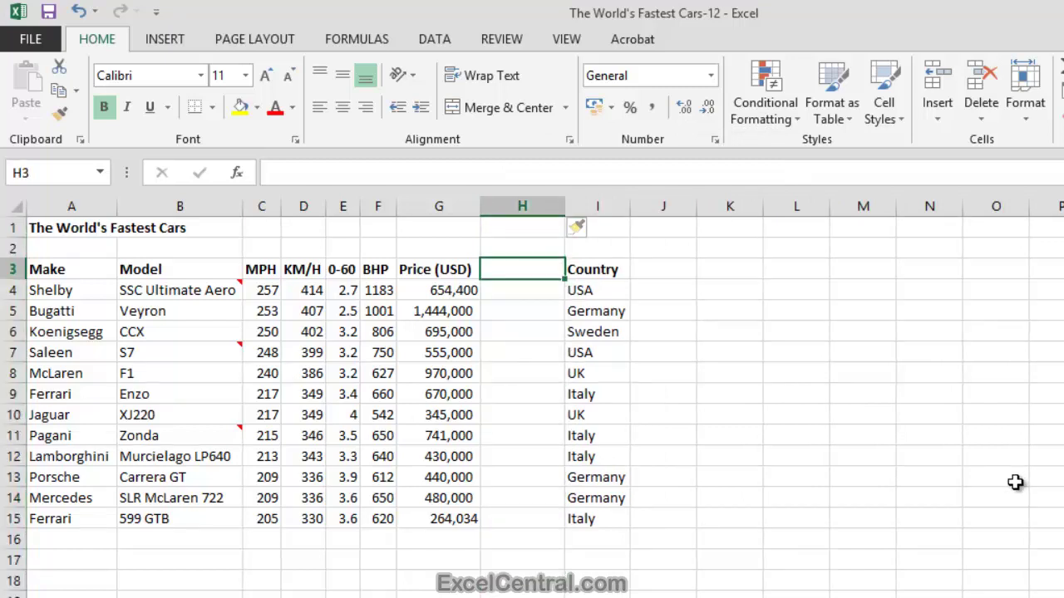
{"action": "type", "text": "Price"}
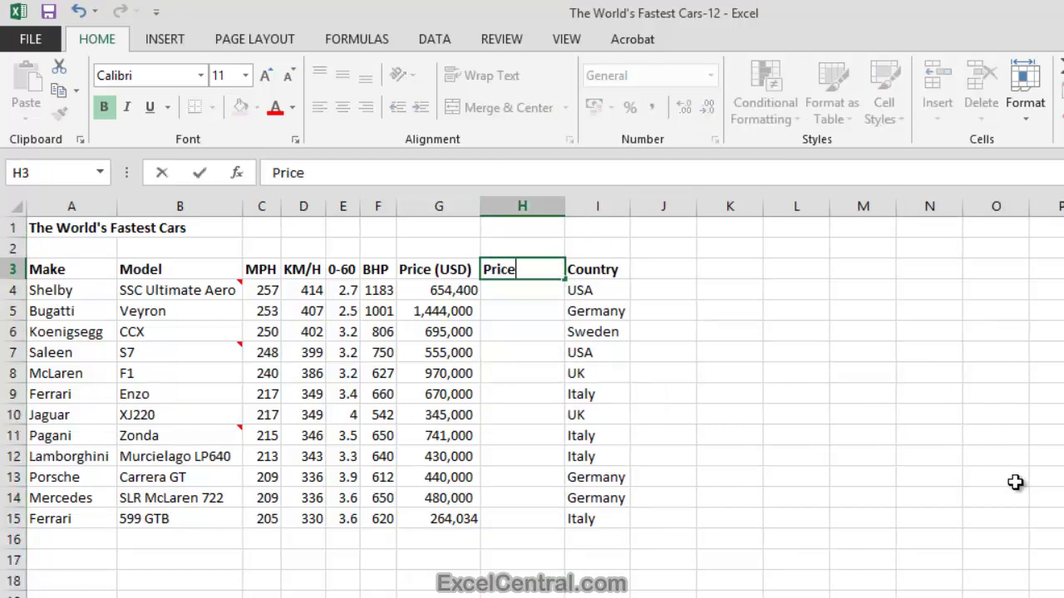
{"action": "type", "text": " (GBP)"}
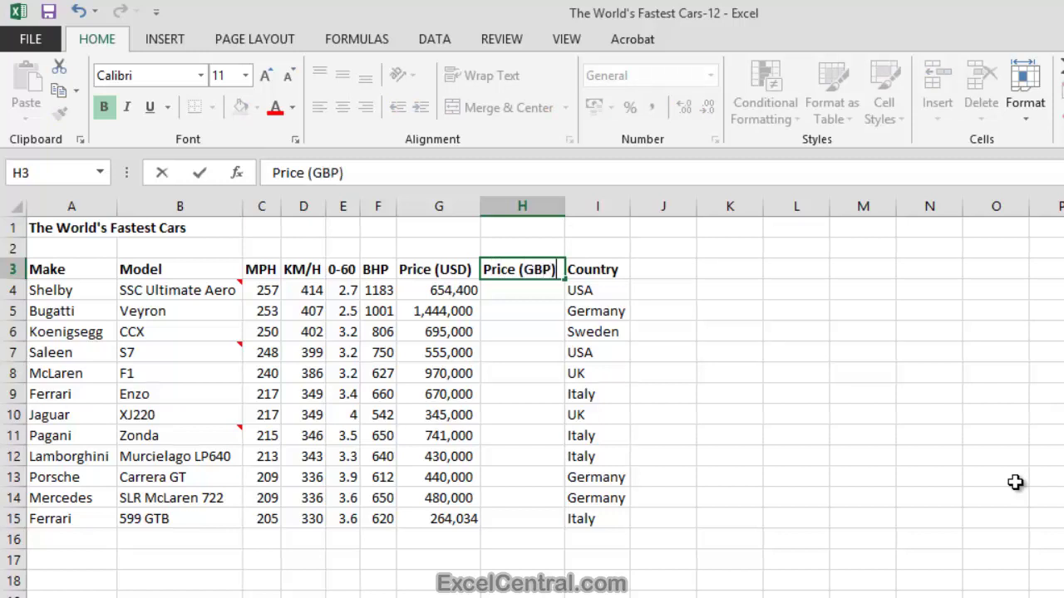
{"action": "key", "text": "Return"}
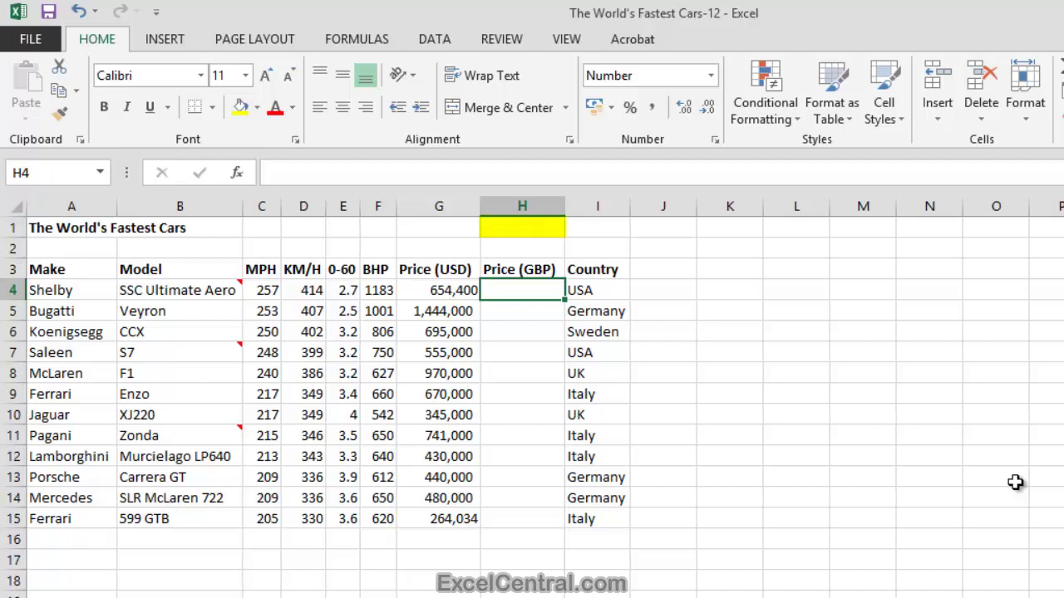
Enter the label USD/GBP in G1 and the exchange rate 0.59423 in H1.
{"action": "left_click", "coordinate": [428, 231]}
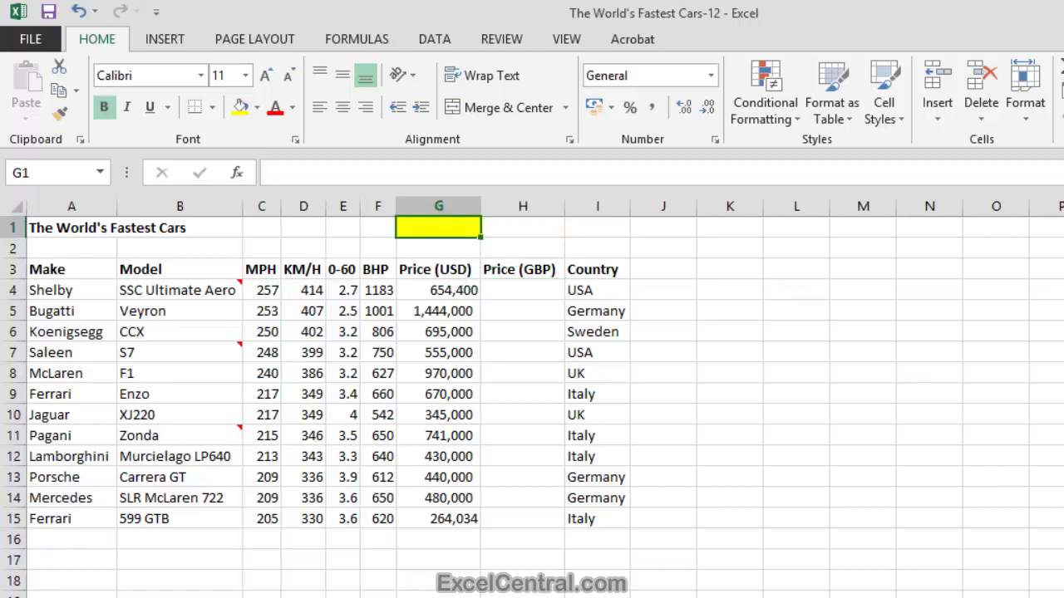
{"action": "type", "text": "USD"}
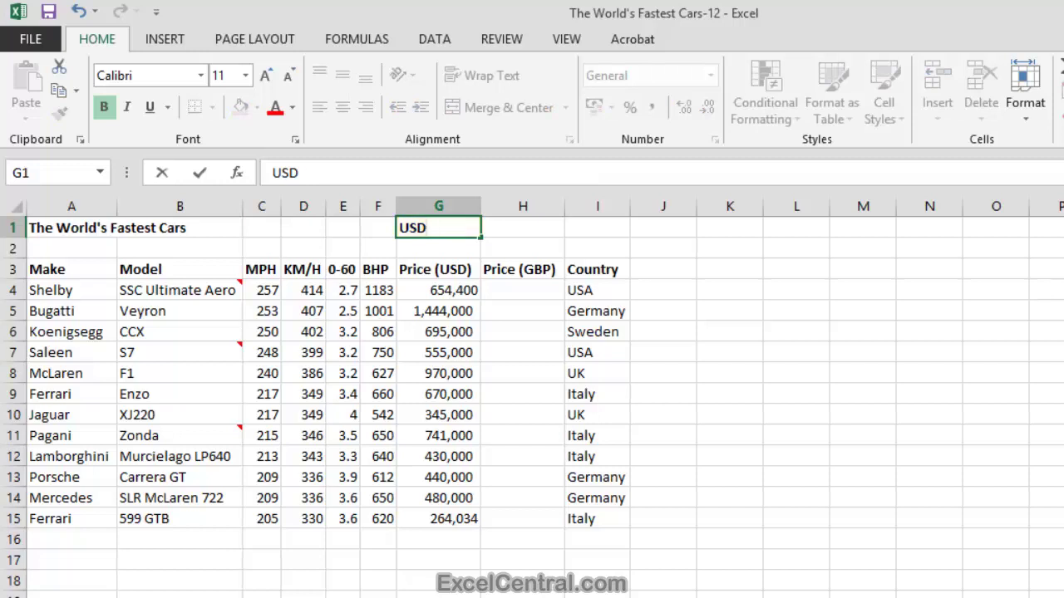
{"action": "type", "text": "/GBP"}
{"action": "key", "text": "Return"}
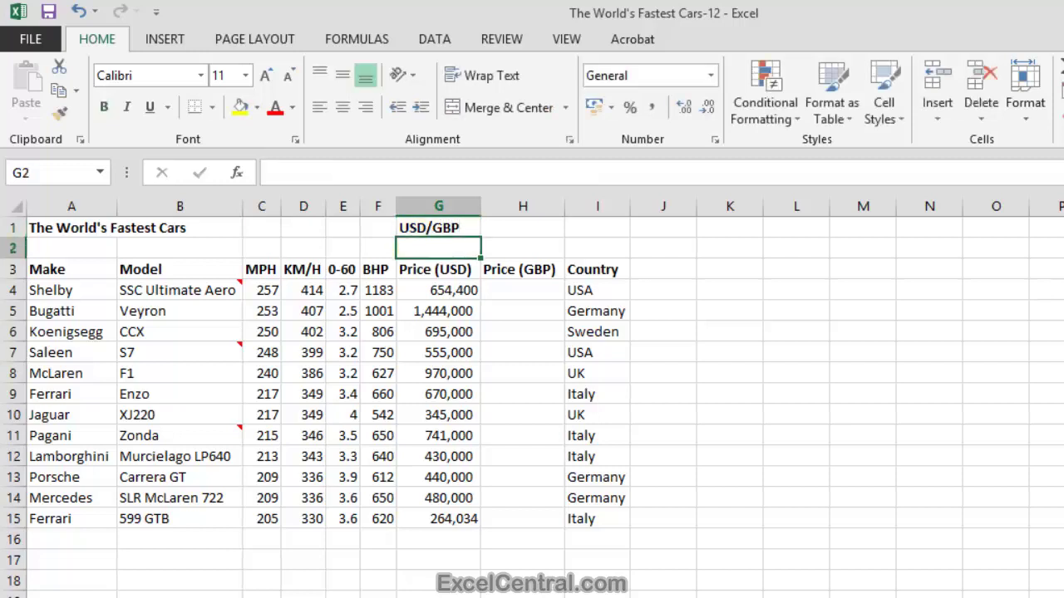
{"action": "left_click", "coordinate": [438, 228]}
{"action": "left_click", "coordinate": [522, 227]}
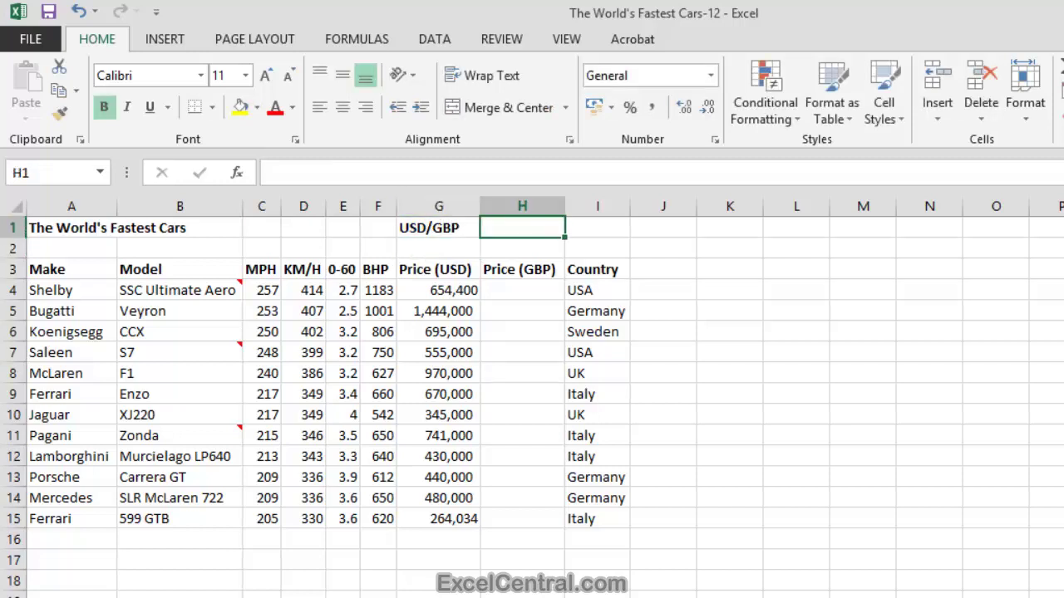
{"action": "type", "text": "0"}
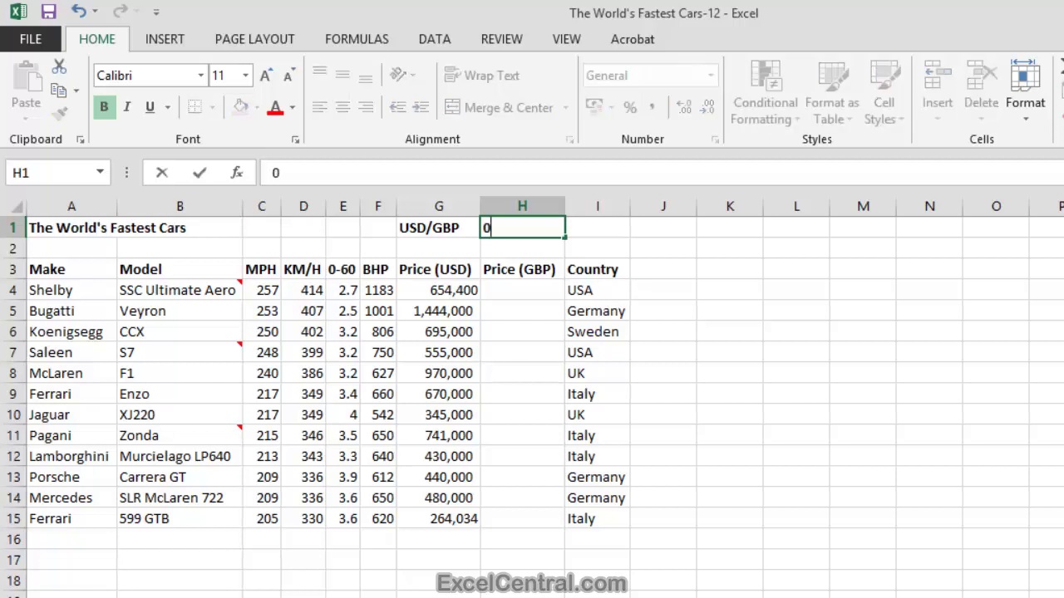
{"action": "type", "text": ".59423"}
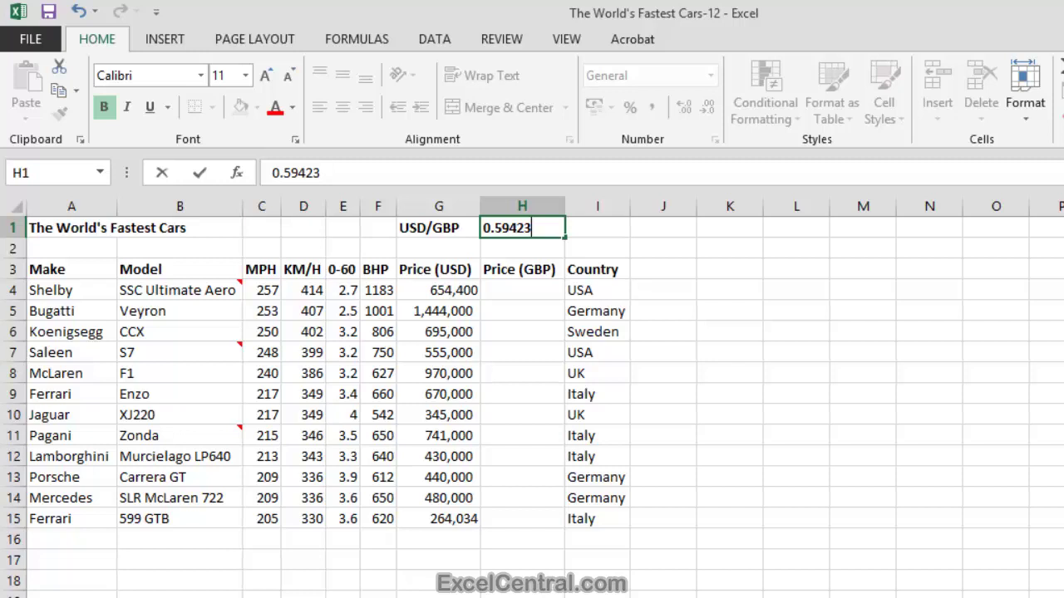
{"action": "key", "text": "Return"}
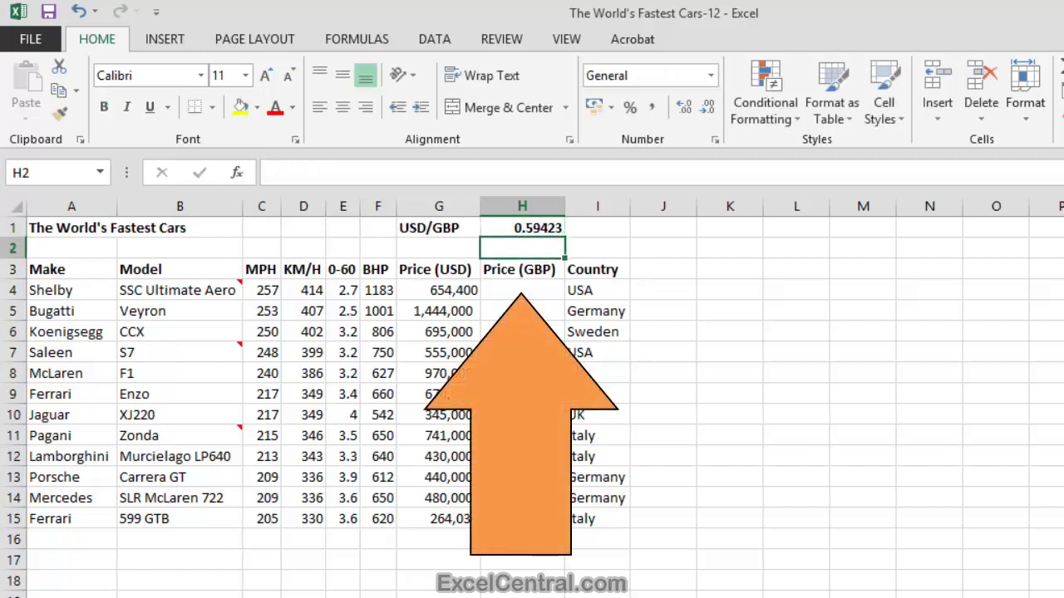
Enter the formula =G4*H1 in H4 to convert the Shelby's USD price to GBP.
{"action": "key", "text": "Down"}
{"action": "key", "text": "Down"}
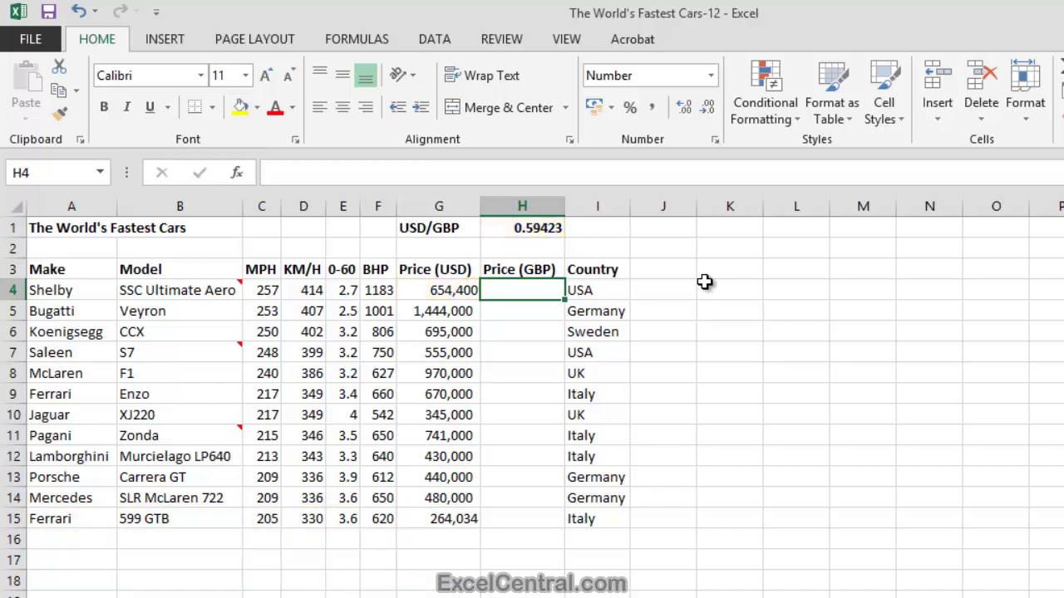
{"action": "type", "text": "="}
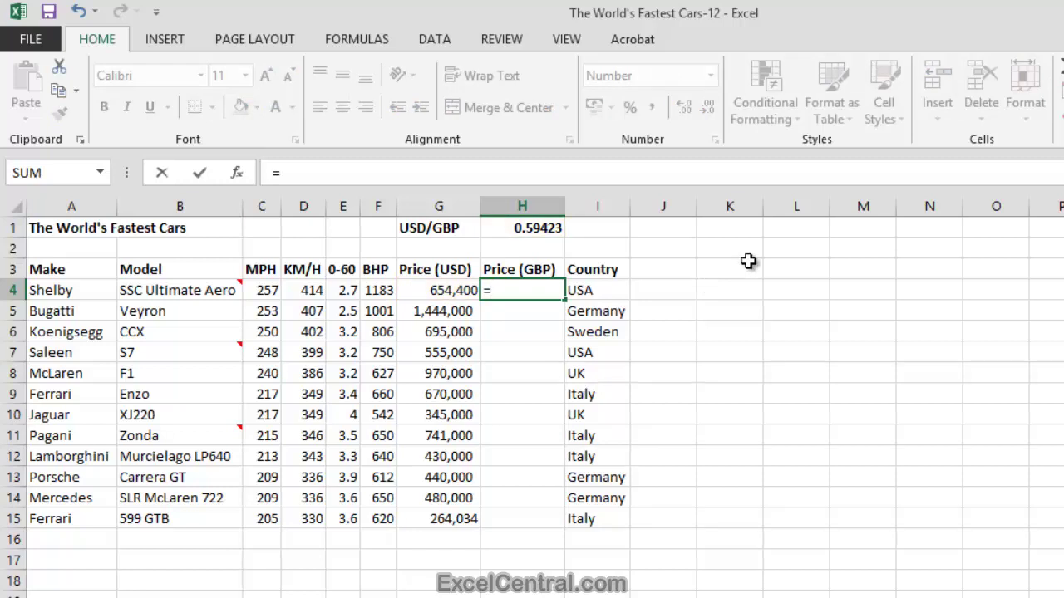
{"action": "left_click", "coordinate": [437, 291]}
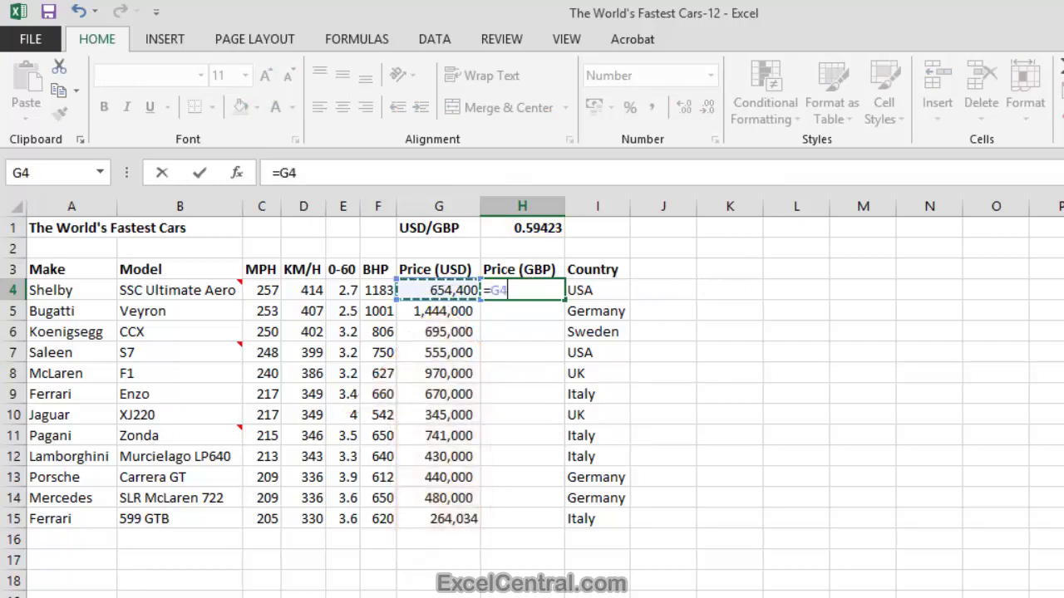
{"action": "type", "text": "*"}
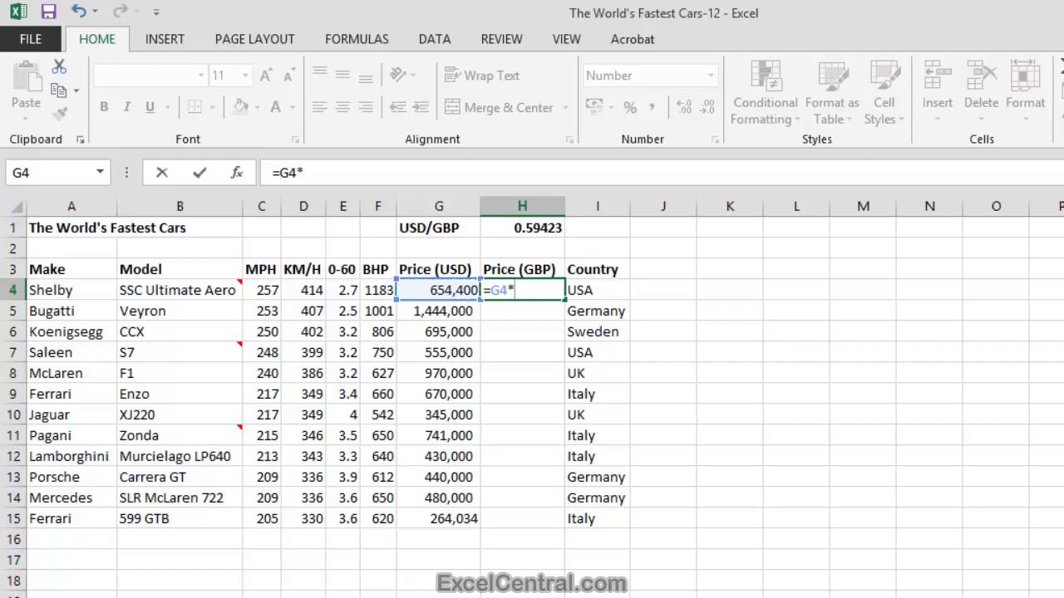
{"action": "left_click", "coordinate": [552, 229]}
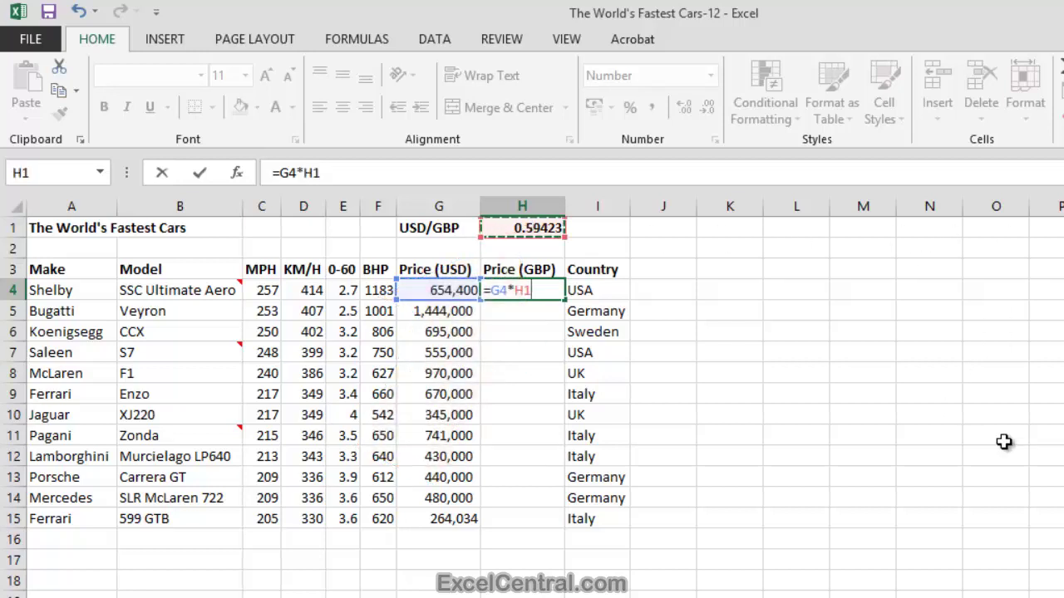
{"action": "key", "text": "Return"}
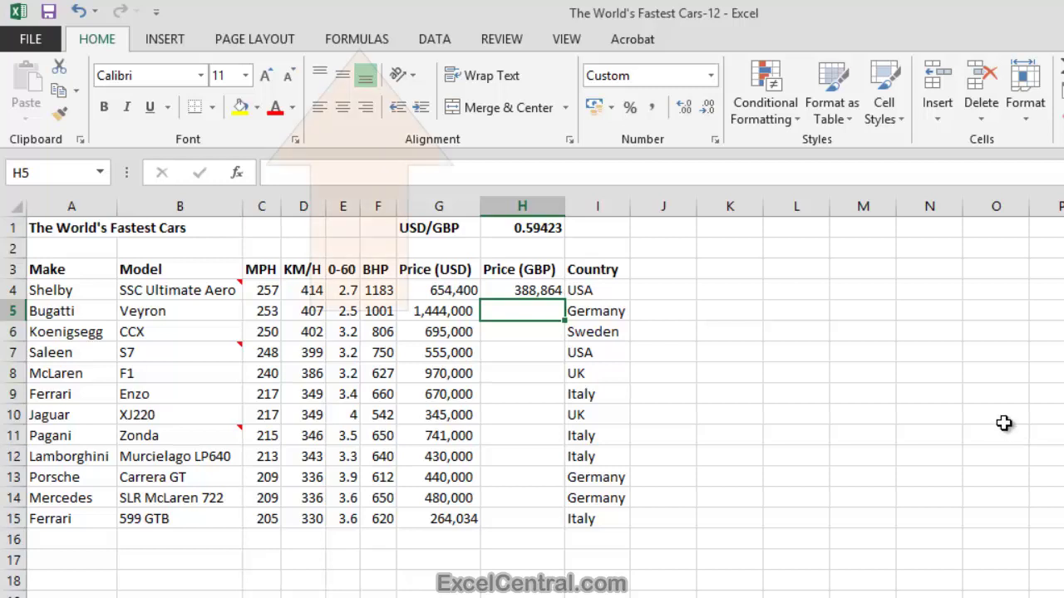
Switch the worksheet to show formulas instead of their results.
{"action": "left_click", "coordinate": [359, 42]}
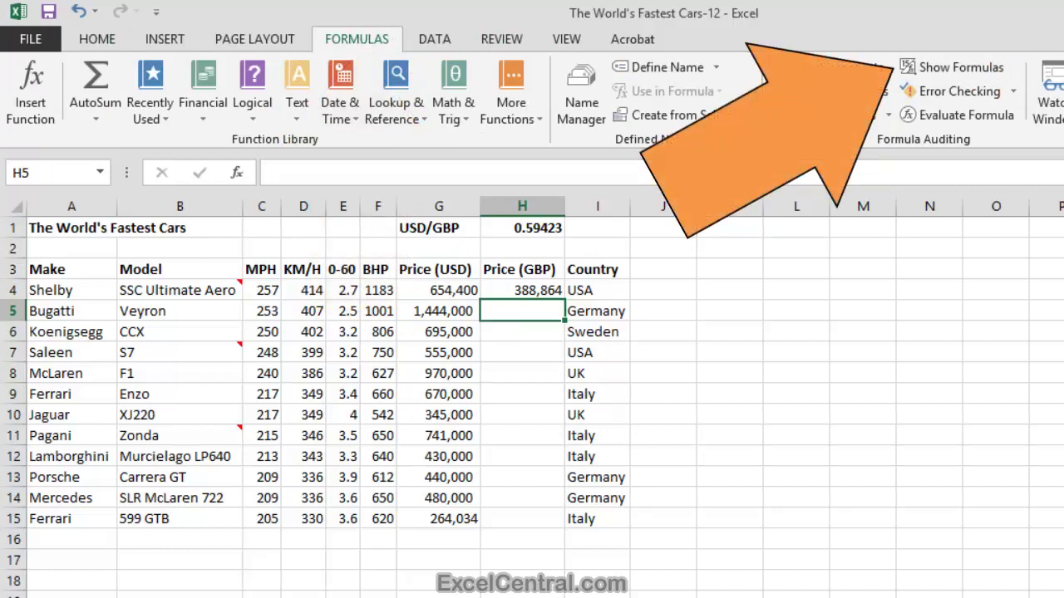
{"action": "left_click", "coordinate": [962, 69]}
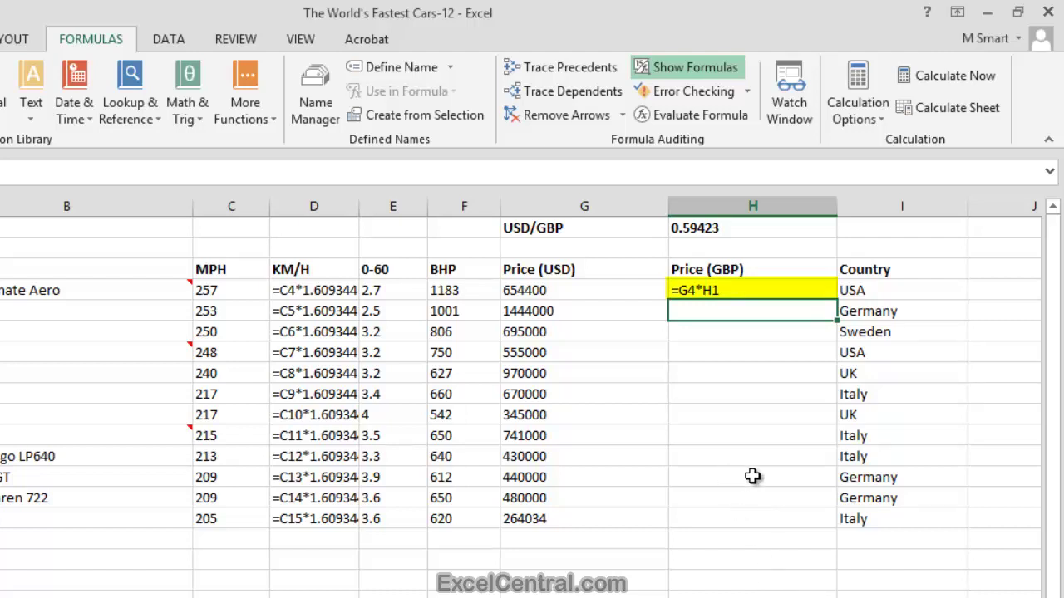
Fill the H4 formula down to H15 and inspect the cell references in H4, H5 and H6.
{"action": "double_click", "coordinate": [762, 291]}
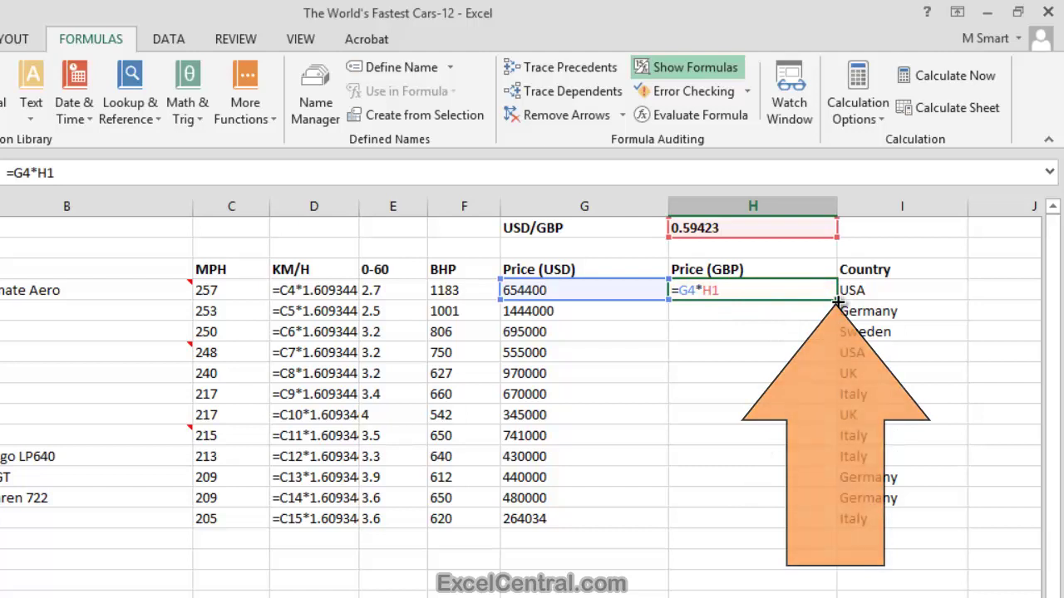
{"action": "left_click_drag", "start_coordinate": [839, 311], "coordinate": [839, 530]}
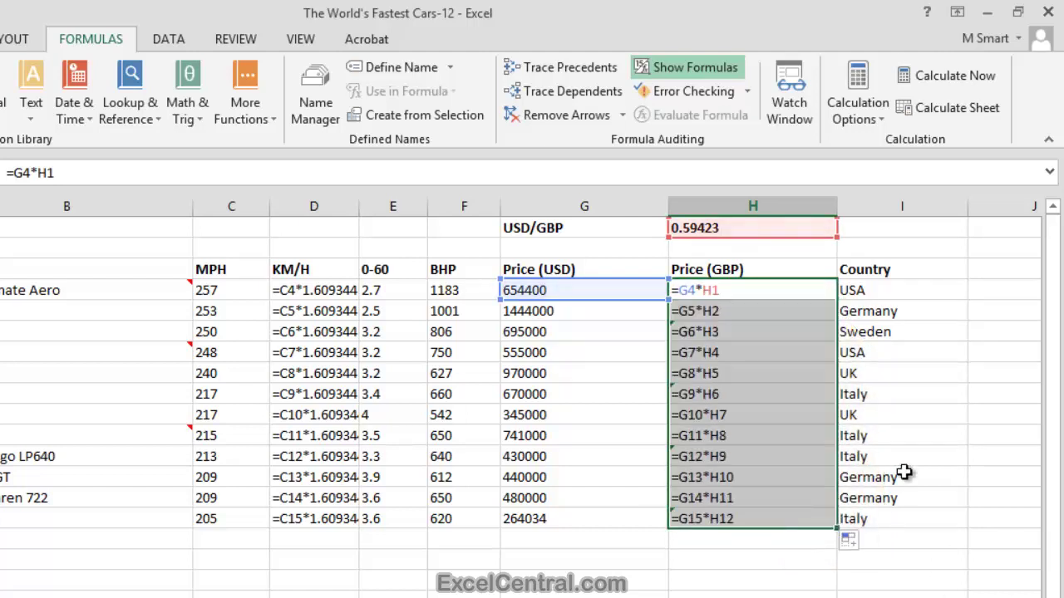
{"action": "left_click", "coordinate": [746, 289]}
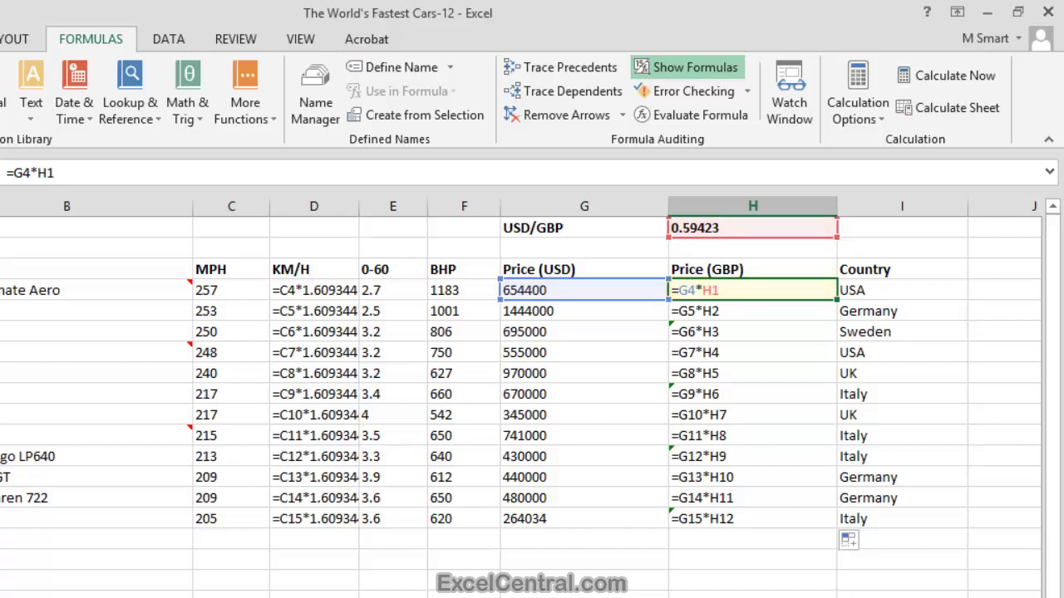
{"action": "left_click", "coordinate": [714, 311]}
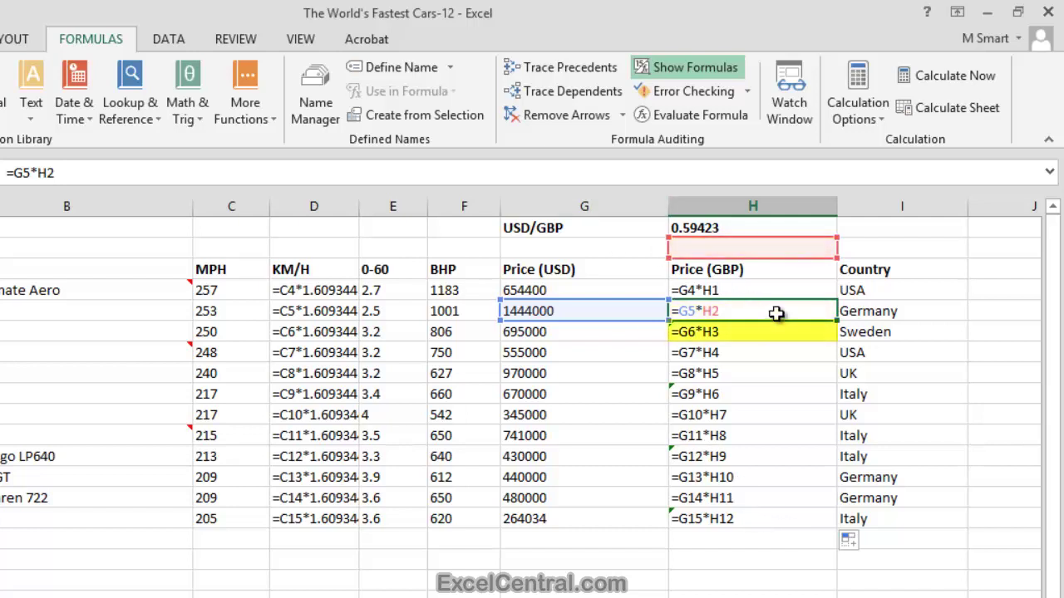
{"action": "left_click", "coordinate": [753, 333]}
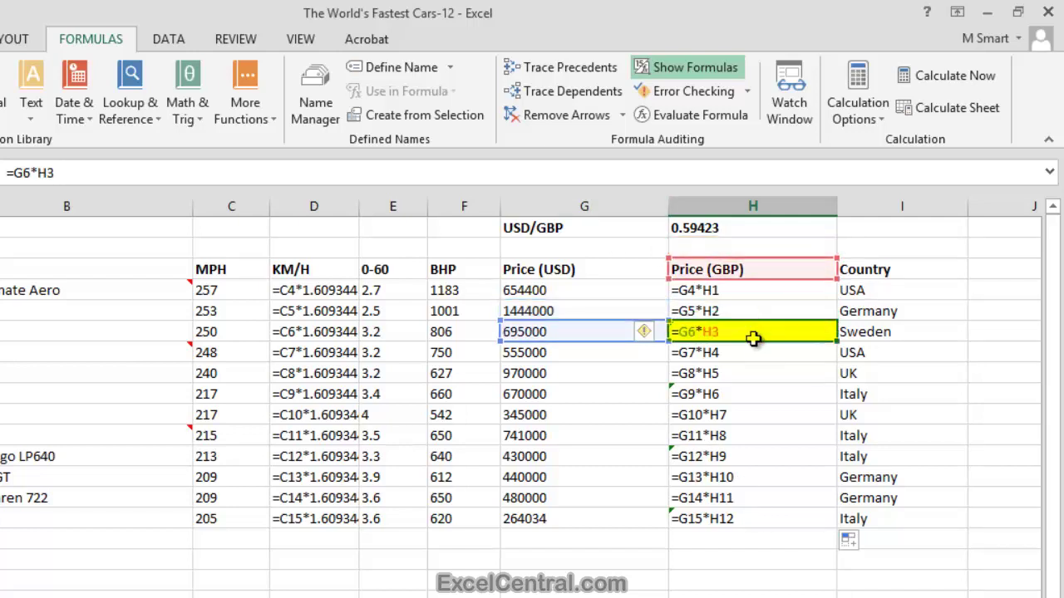
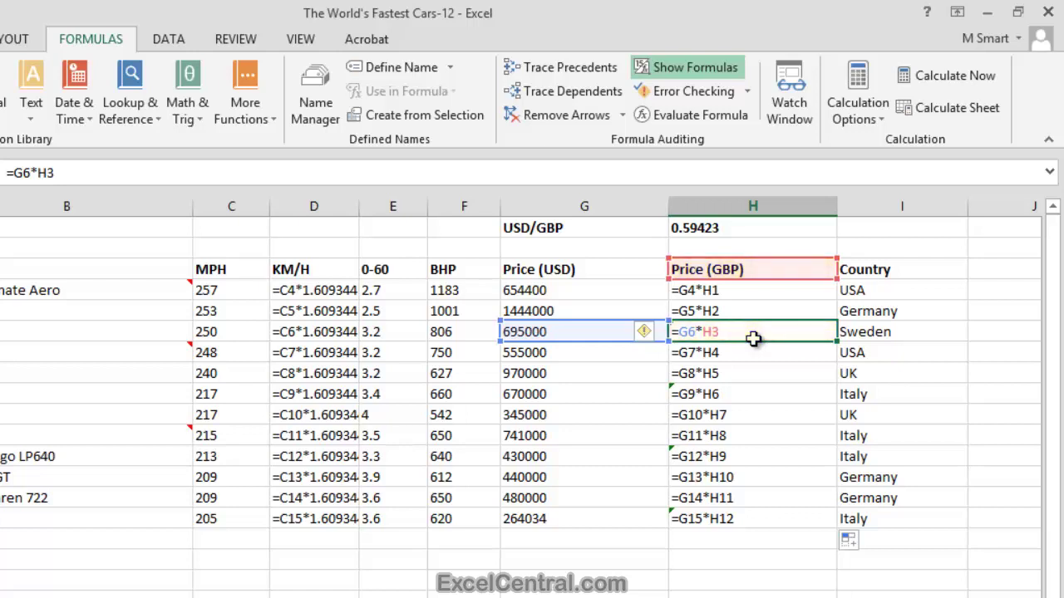
Make the exchange rate reference in H4 absolute so that the formula reads =G4*$H$1.
{"action": "left_click", "coordinate": [737, 292]}
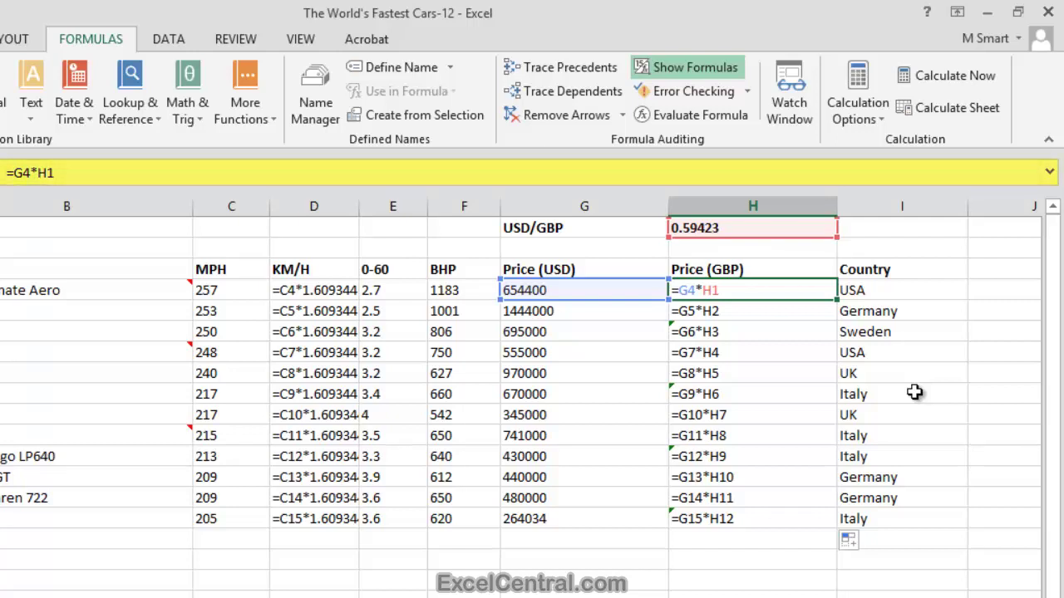
{"action": "left_click", "coordinate": [39, 172]}
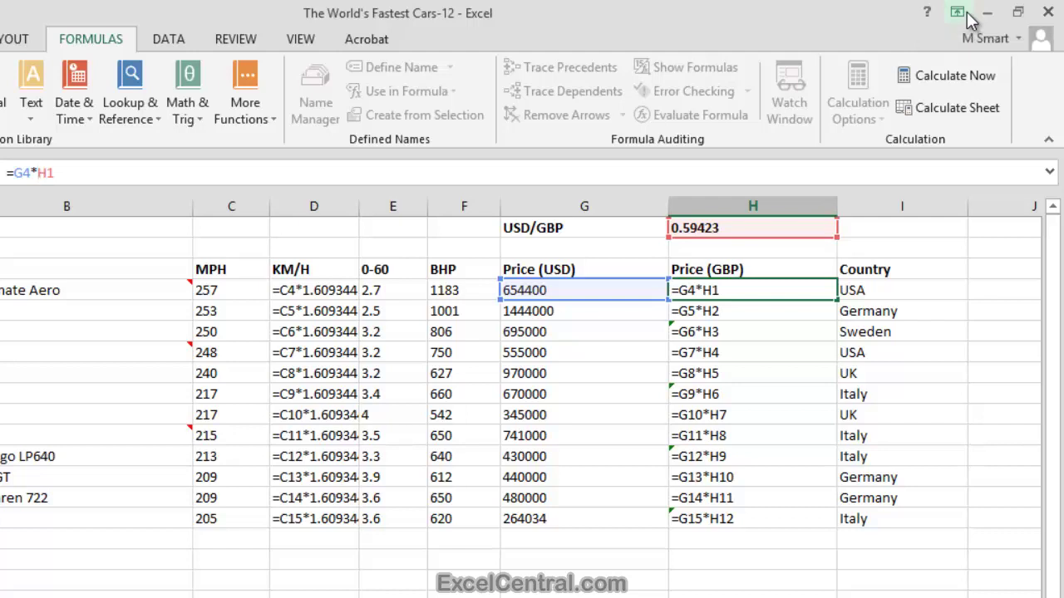
{"action": "type", "text": "$H"}
{"action": "type", "text": "$"}
{"action": "key", "text": "Return"}
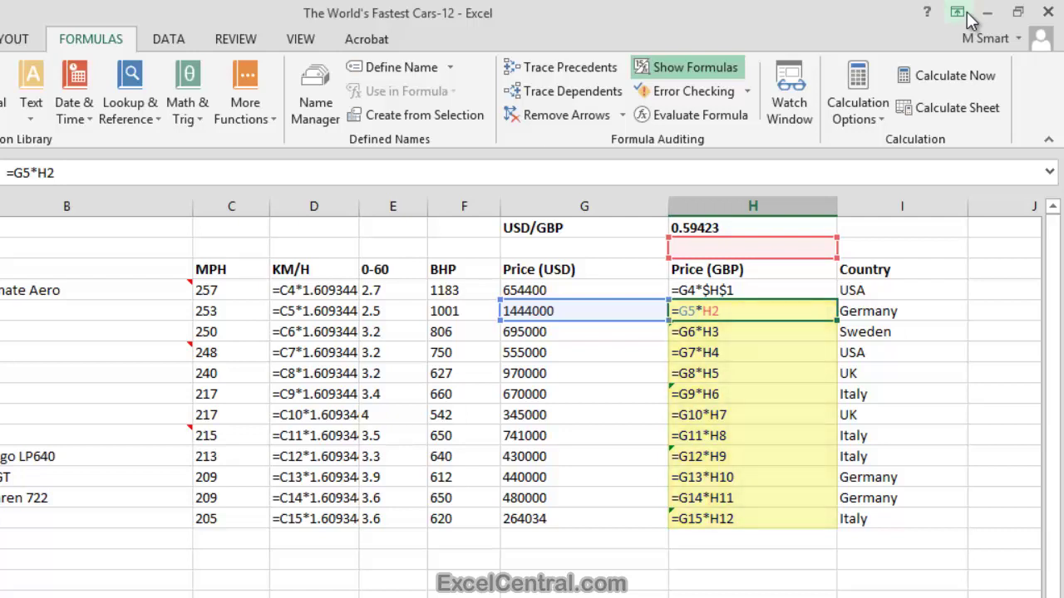
Fill the absolute-reference formula from H4 down to H15 and check the references in H4 to H6.
{"action": "left_click", "coordinate": [752, 287]}
{"action": "left_click_drag", "start_coordinate": [836, 301], "coordinate": [825, 534]}
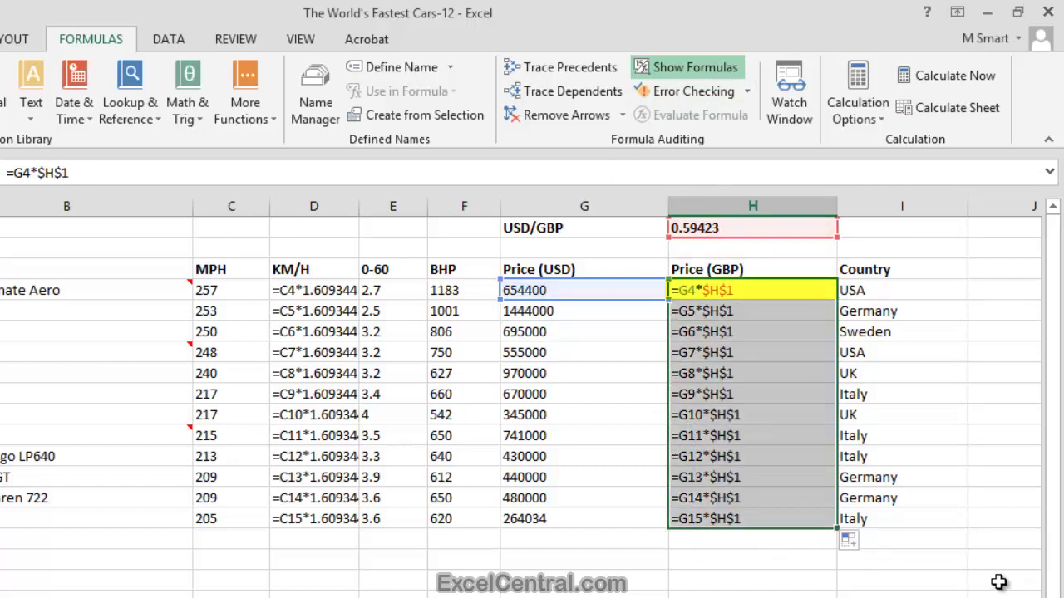
{"action": "left_click", "coordinate": [763, 291]}
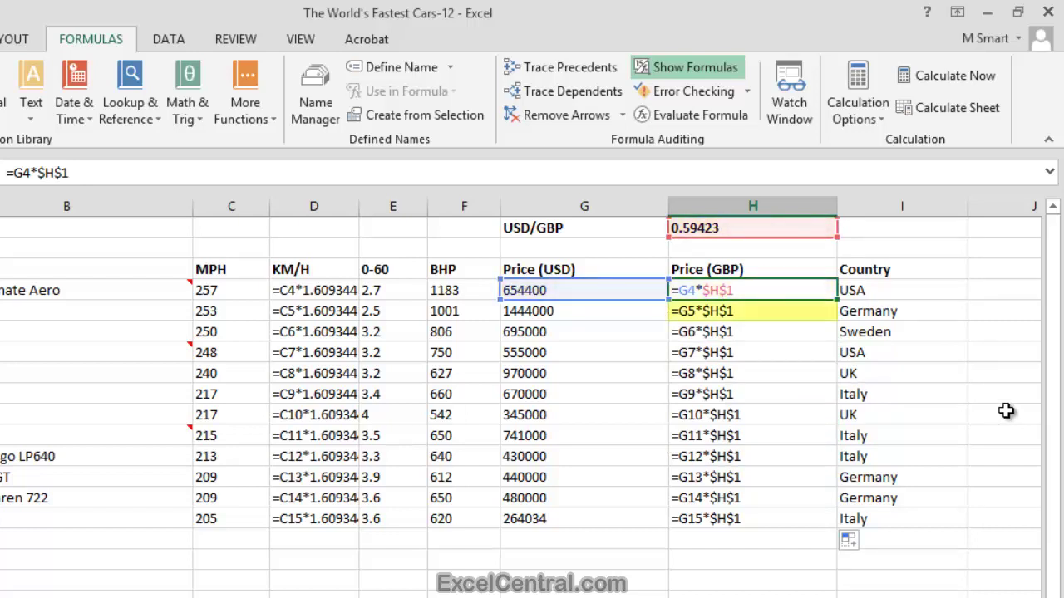
{"action": "key", "text": "Down"}
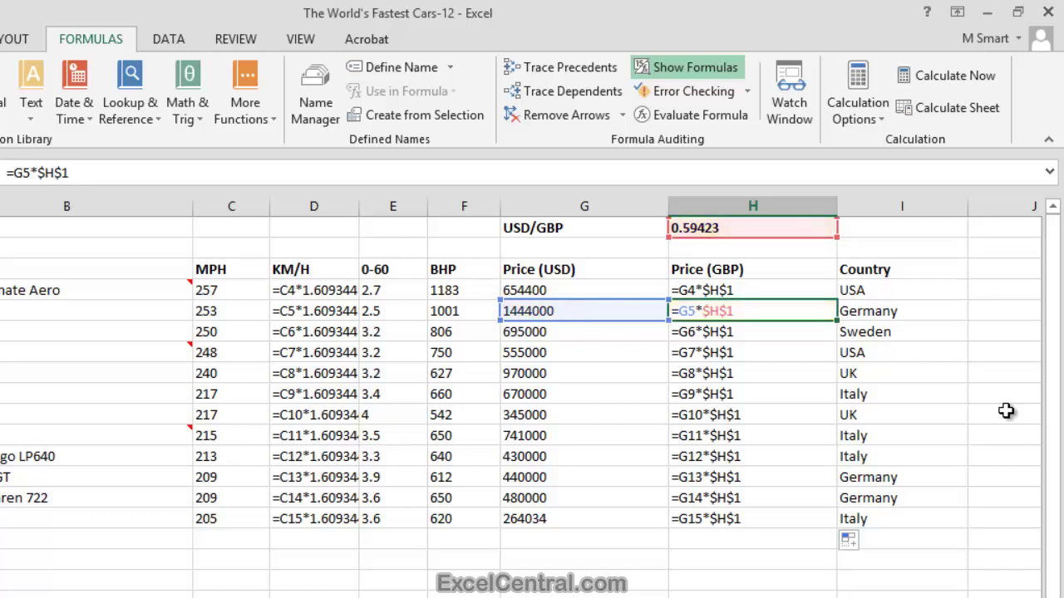
{"action": "key", "text": "Down"}
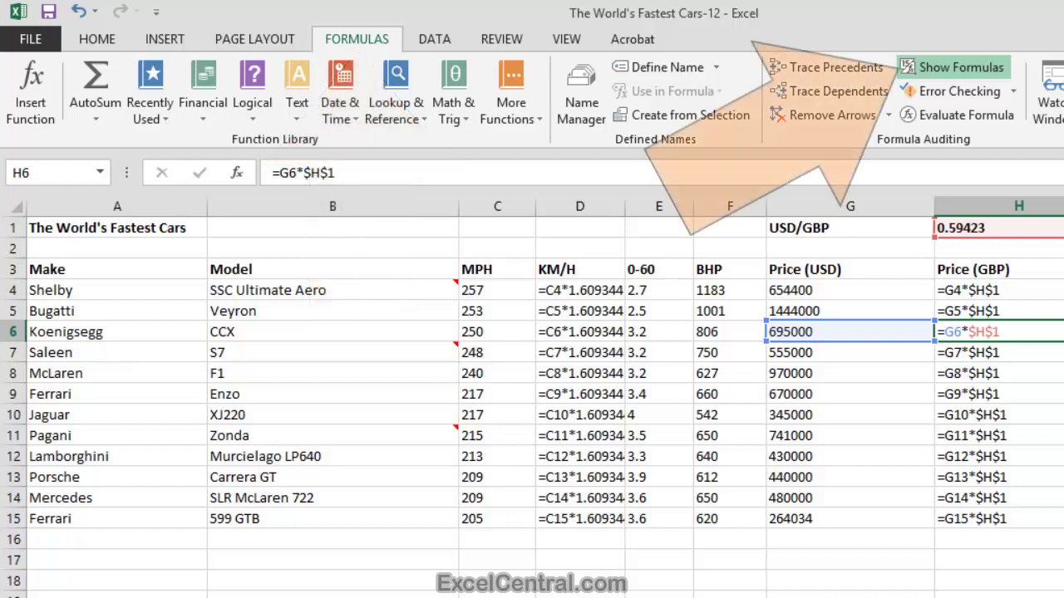
Switch the worksheet back to showing calculated results instead of formulas.
{"action": "left_click", "coordinate": [964, 70]}
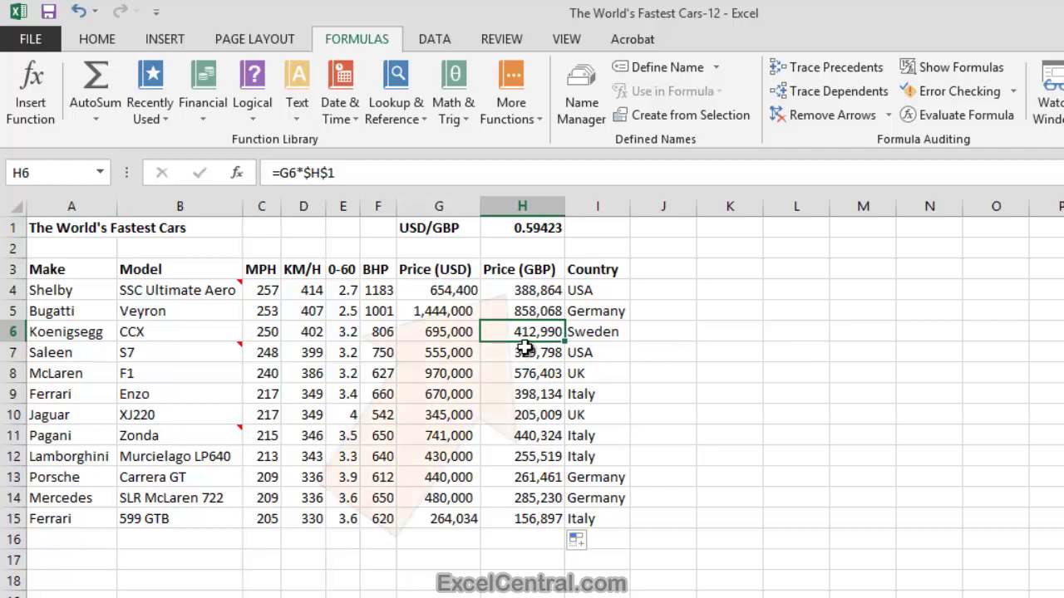
Remove both dollar signs from the exchange rate reference in H4 so that the formula reads =G4*H1.
{"action": "left_click", "coordinate": [540, 294]}
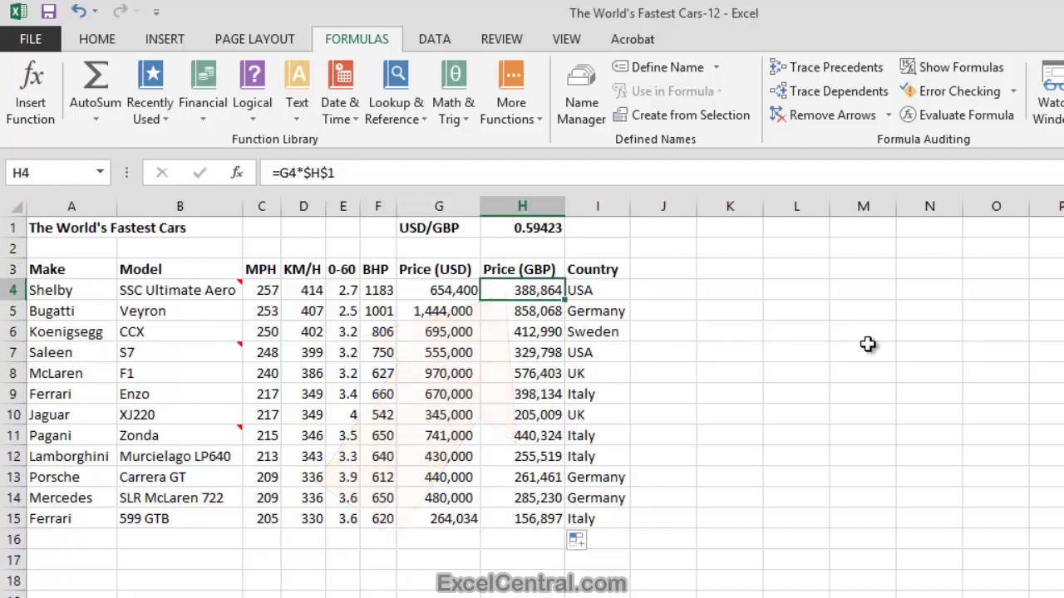
{"action": "left_click", "coordinate": [326, 172]}
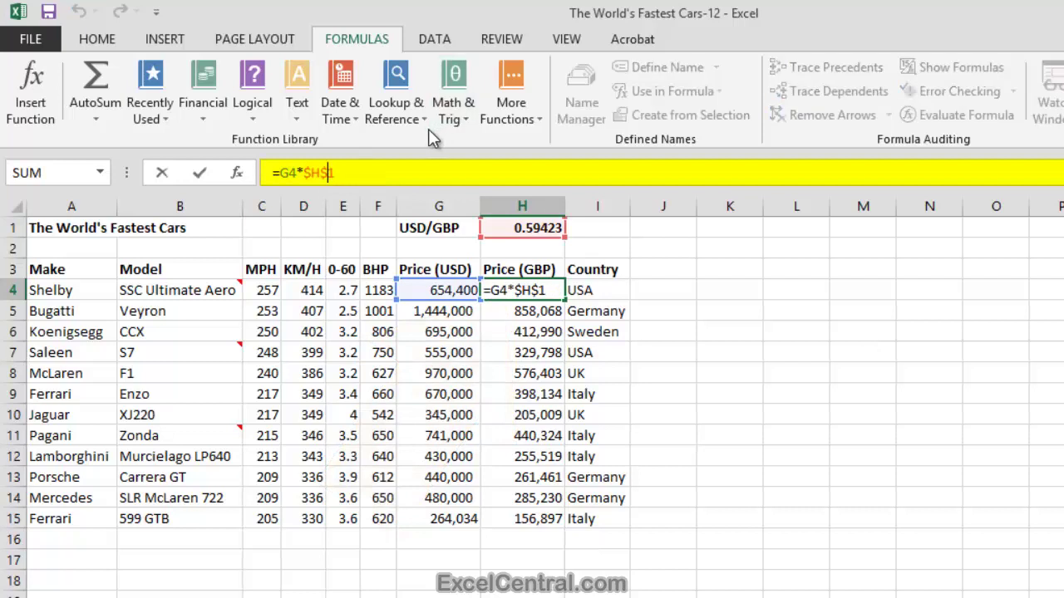
{"action": "key", "text": "Left"}
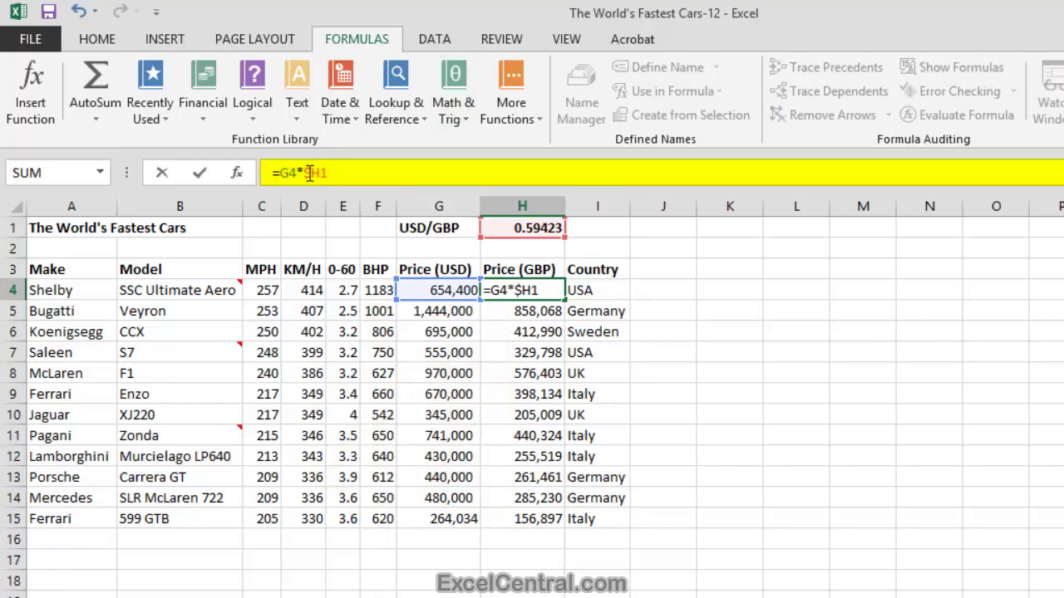
{"action": "key", "text": "BackSpace"}
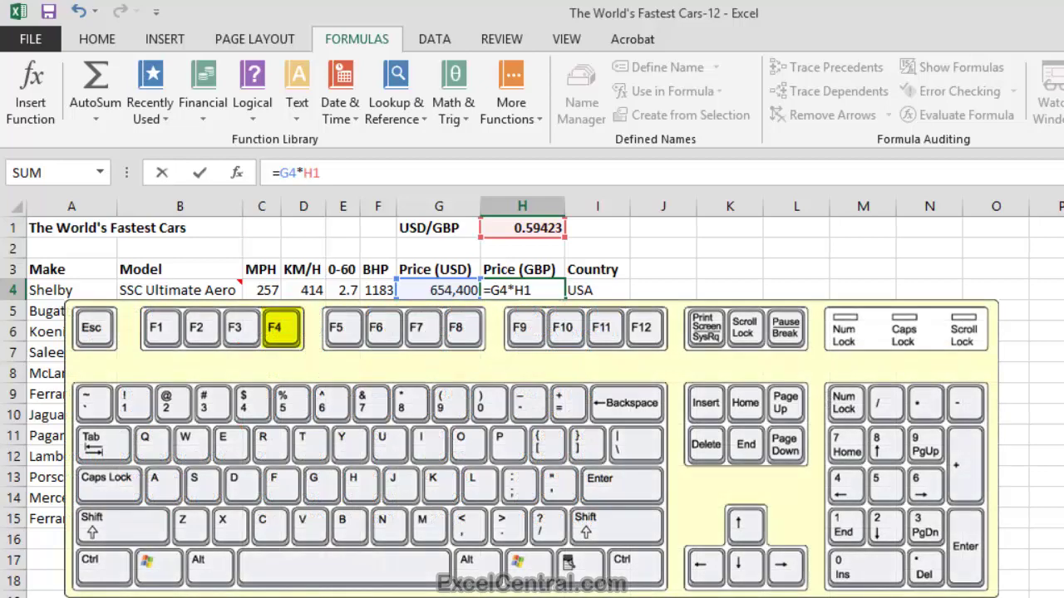
Cycle the H1 reference in H4 through its absolute, mixed and relative forms, and commit the formula as =G4*$H$1.
{"action": "key", "text": "F4"}
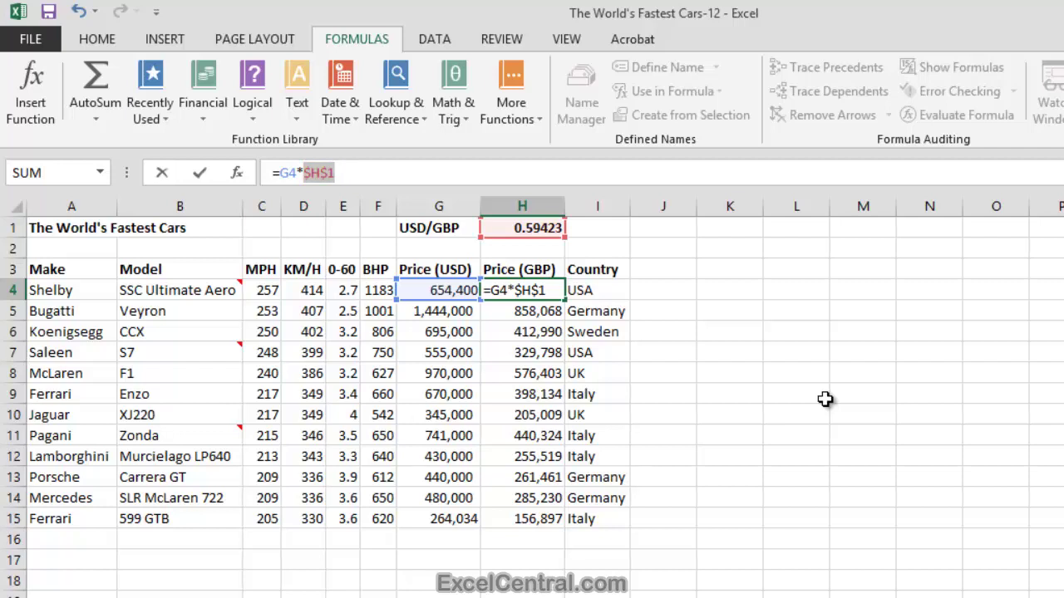
{"action": "key", "text": "F4"}
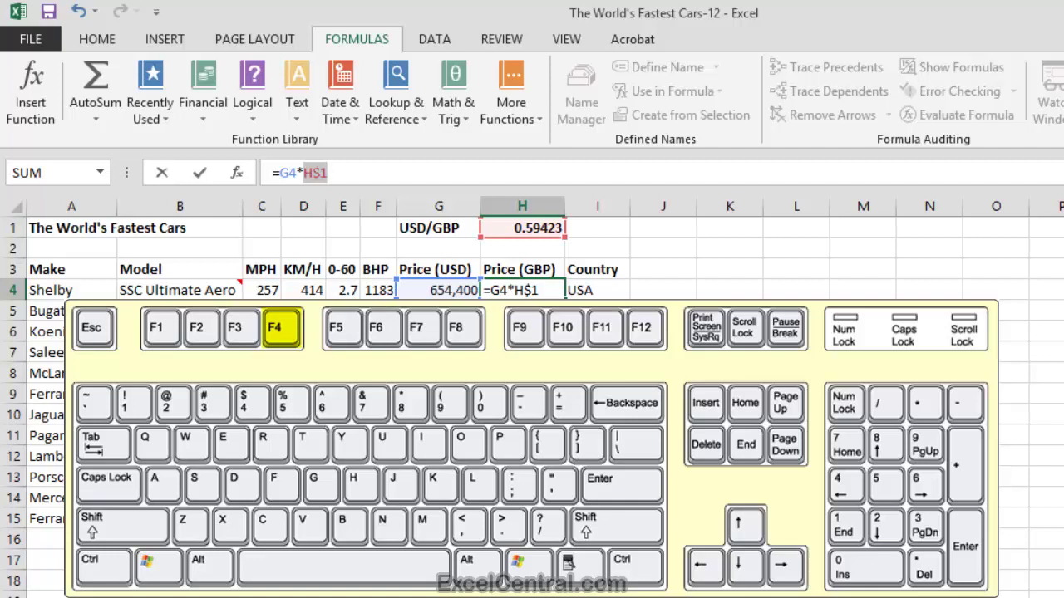
{"action": "key", "text": "F4"}
{"action": "key", "text": "F4"}
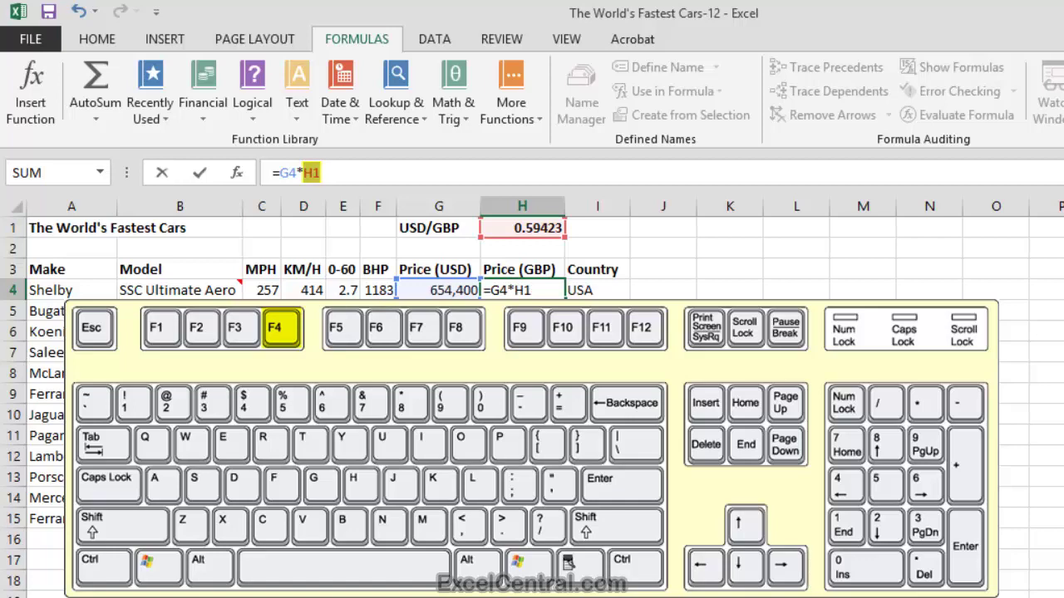
{"action": "key", "text": "F4"}
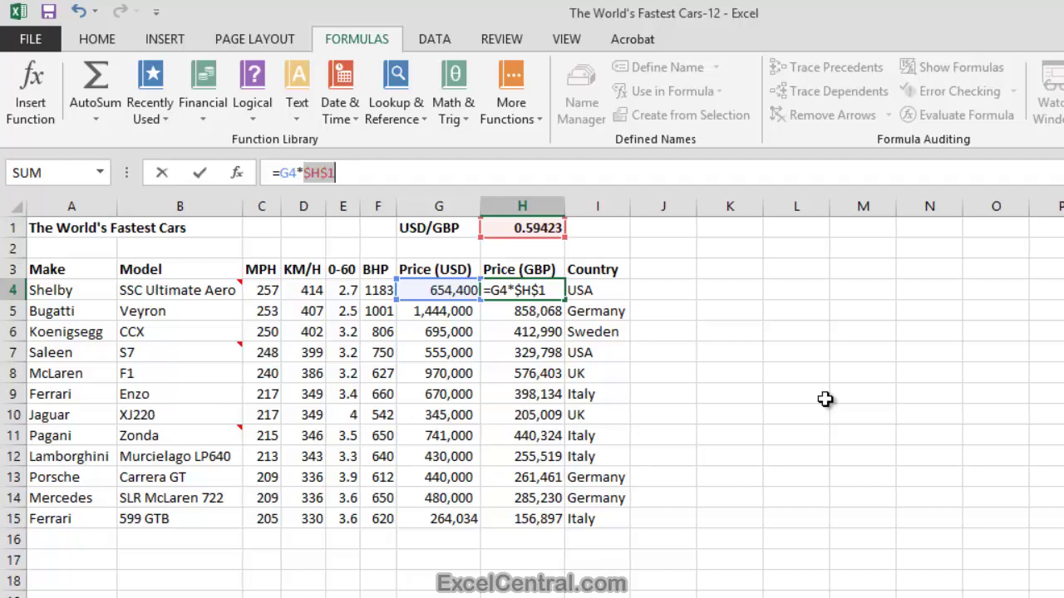
{"action": "key", "text": "Return"}
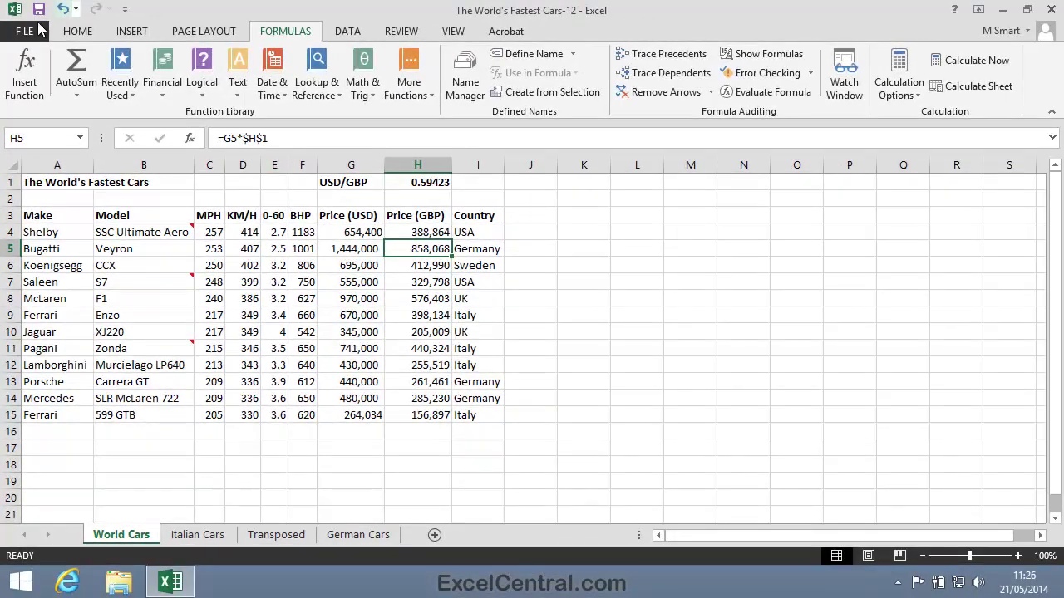
Save the workbook under the new name The World's Fastest Cars-13 in the Excel 2013 Essential Skills folder.
{"action": "left_click", "coordinate": [39, 29]}
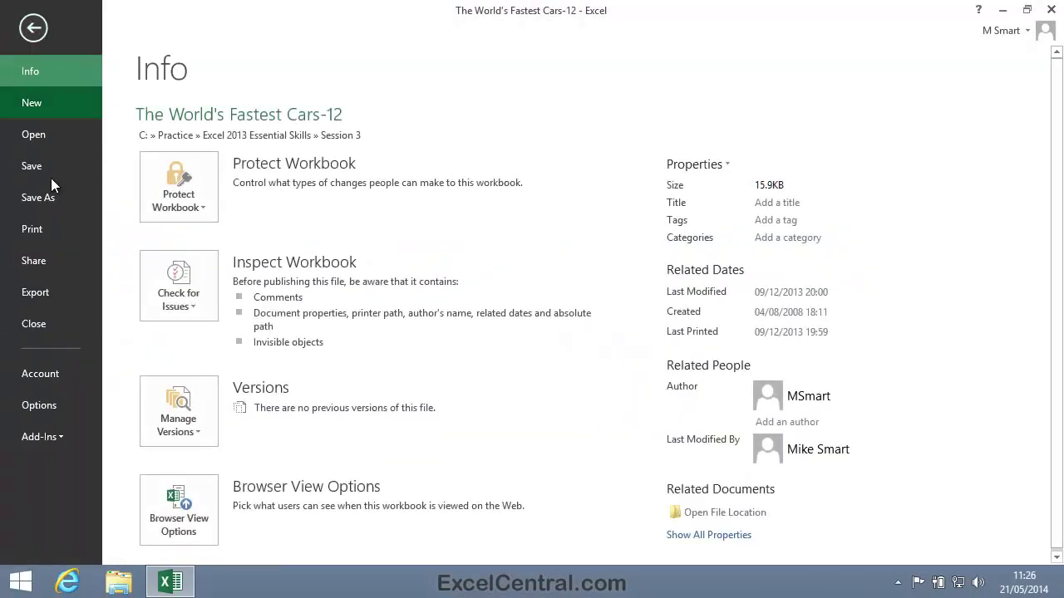
{"action": "left_click", "coordinate": [52, 198]}
{"action": "left_click", "coordinate": [451, 474]}
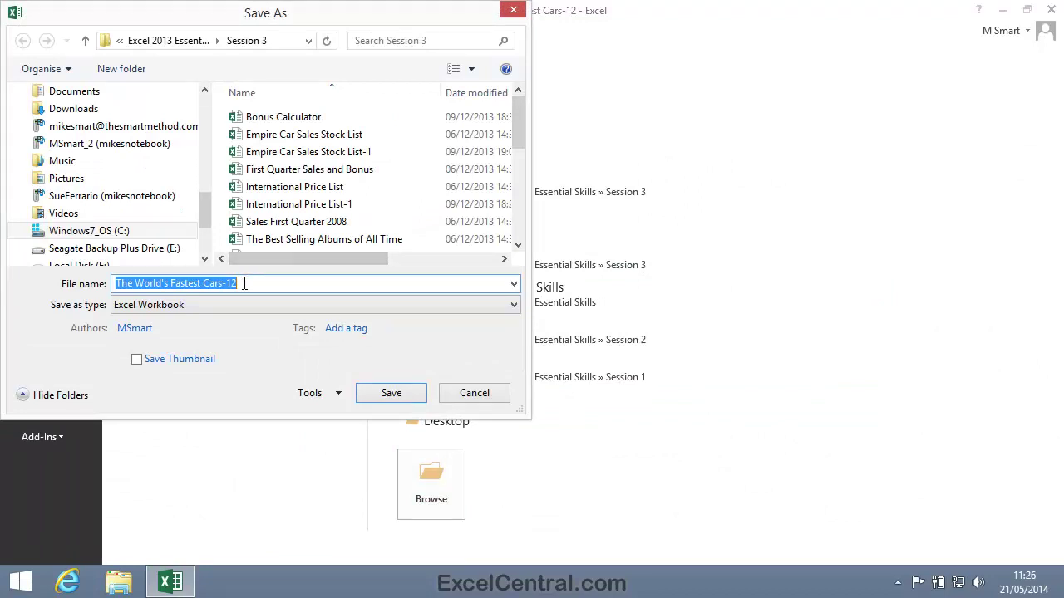
{"action": "left_click", "coordinate": [245, 283]}
{"action": "key", "text": "BackSpace"}
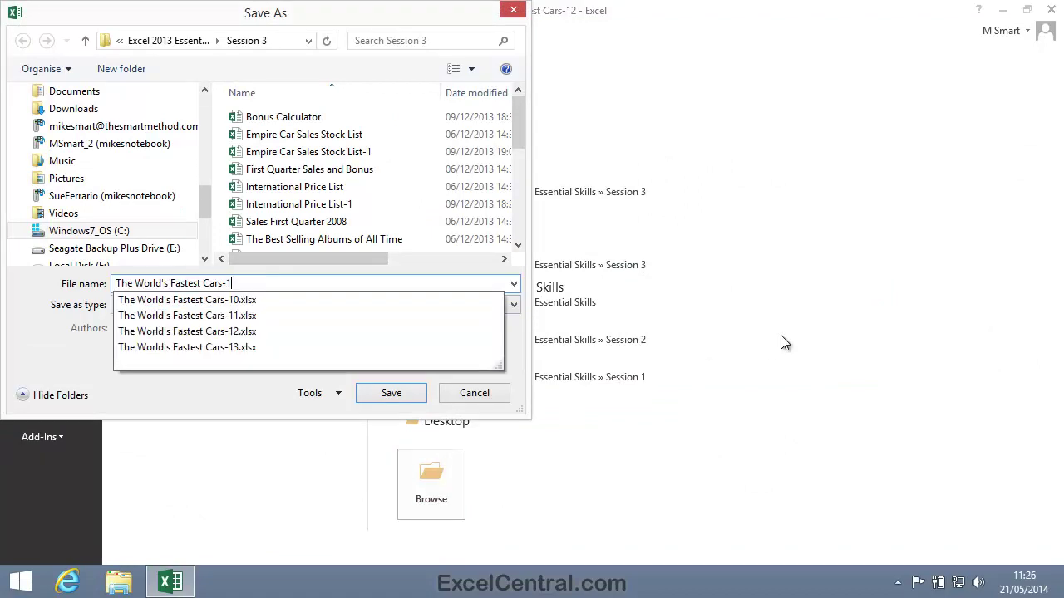
{"action": "type", "text": "3"}
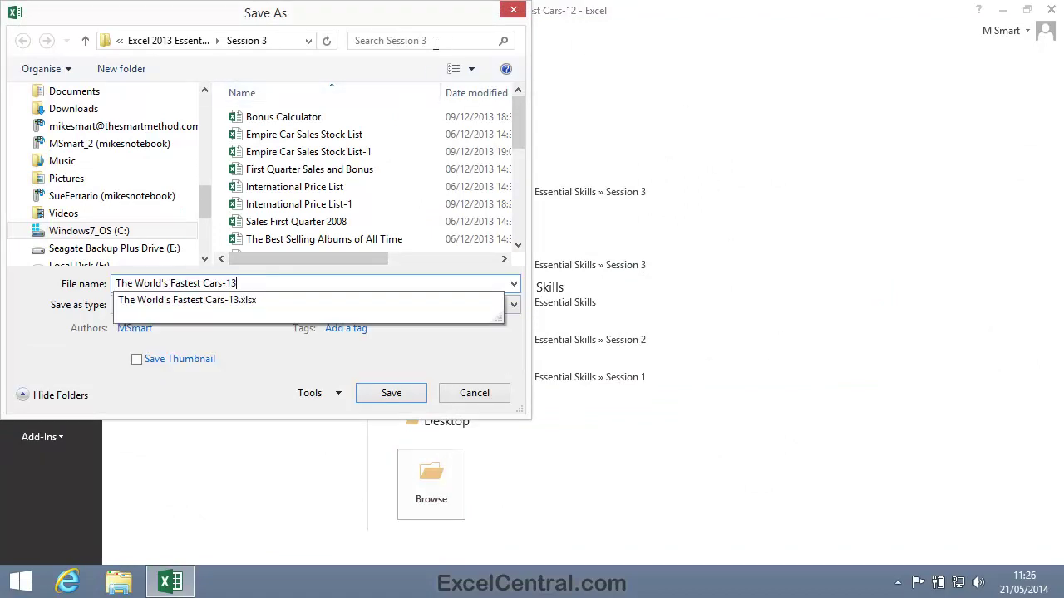
{"action": "left_click", "coordinate": [247, 40]}
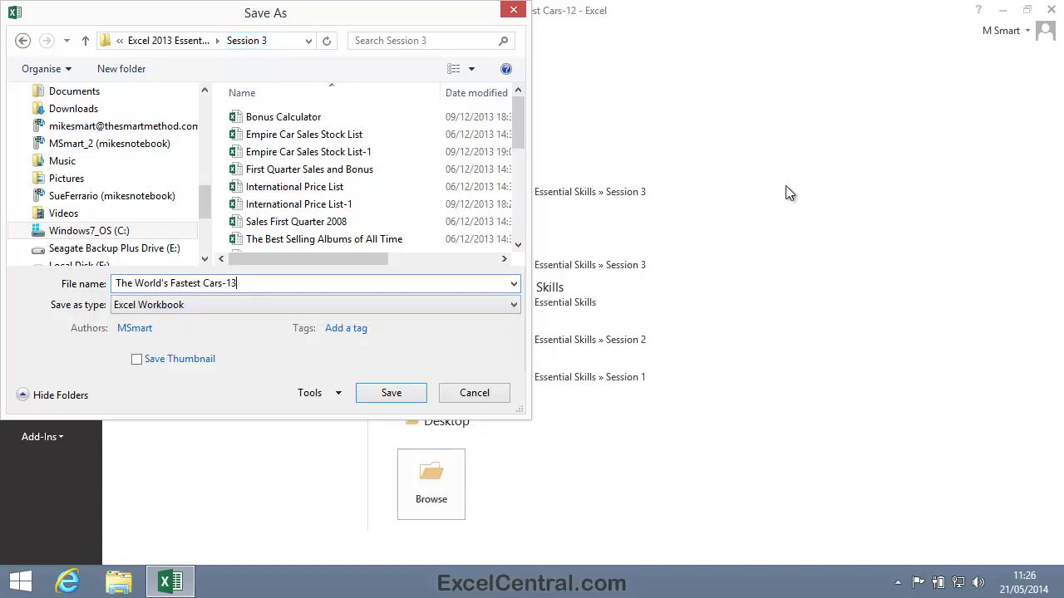
{"action": "left_click", "coordinate": [184, 41]}
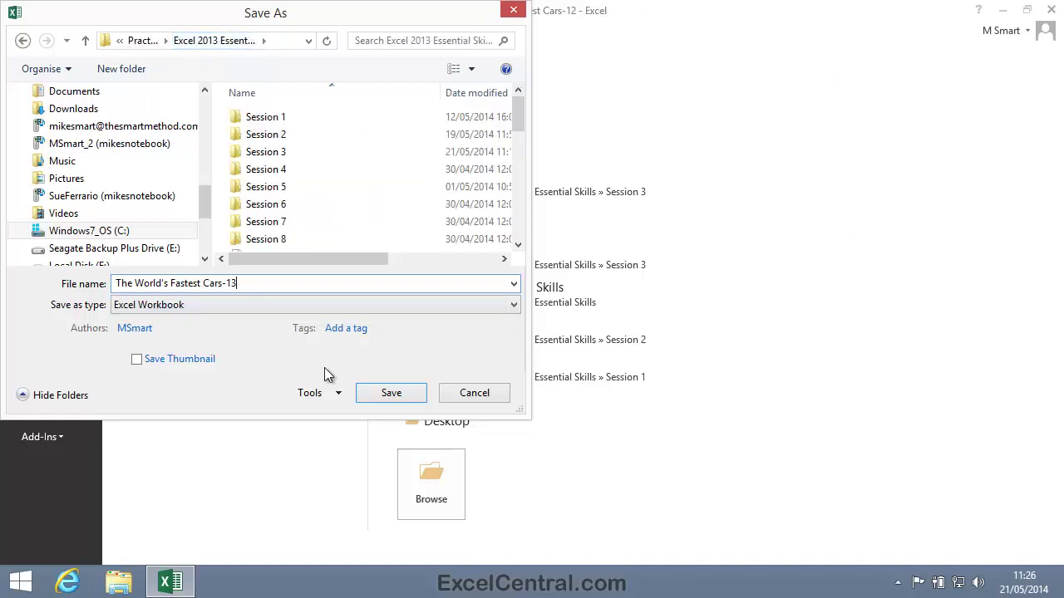
{"action": "left_click", "coordinate": [388, 392]}
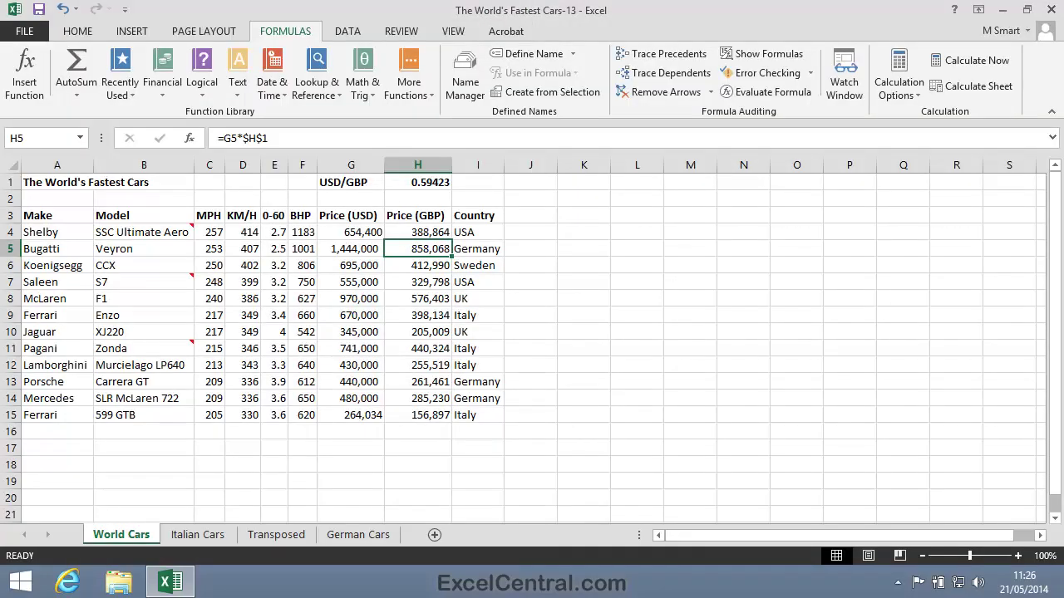